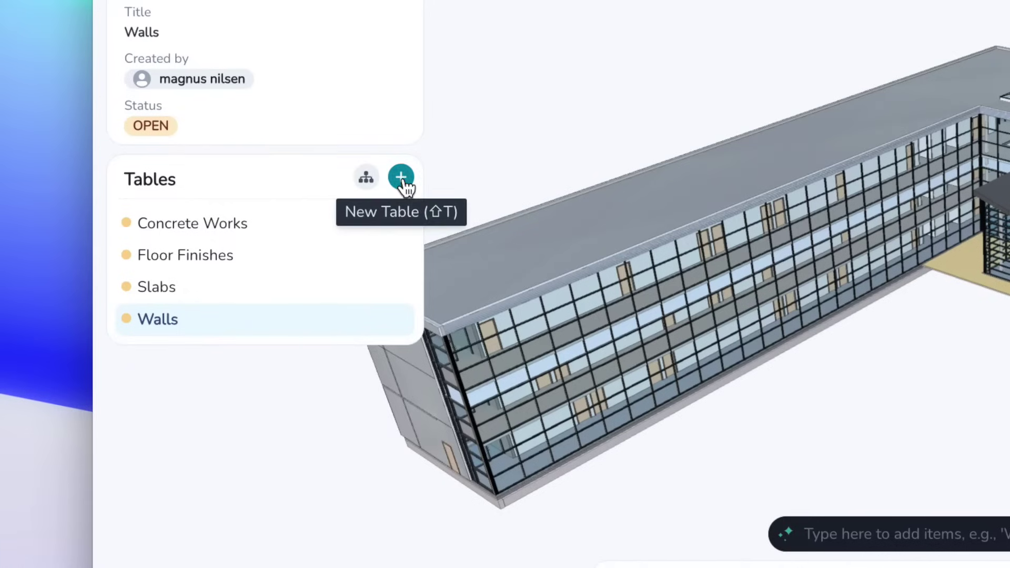
# Create a table named Shapes and start drawing a new shape on the 3D model.
pyautogui.click(198, 231)
pyautogui.write('Shapes')
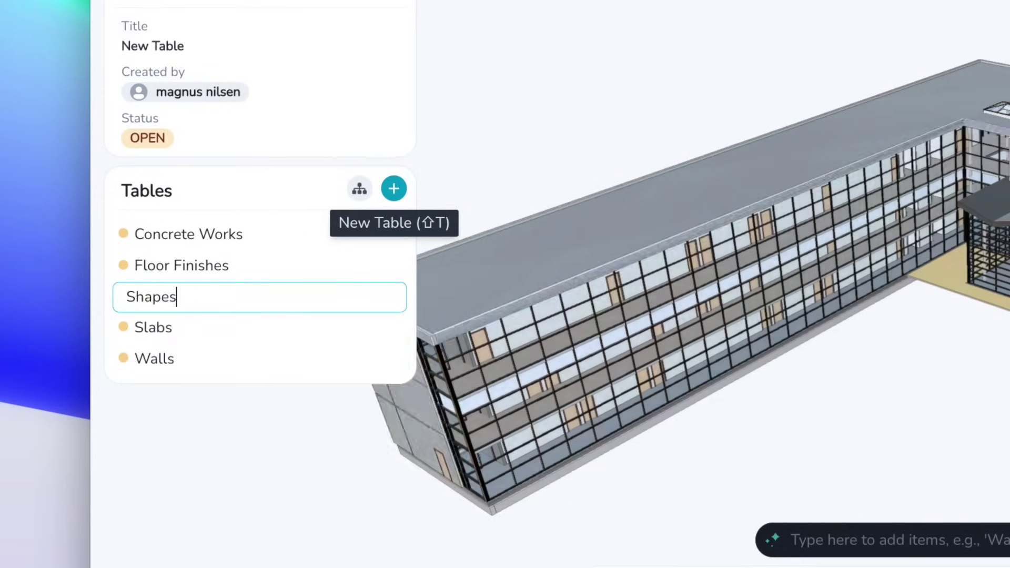
pyautogui.press('Return')
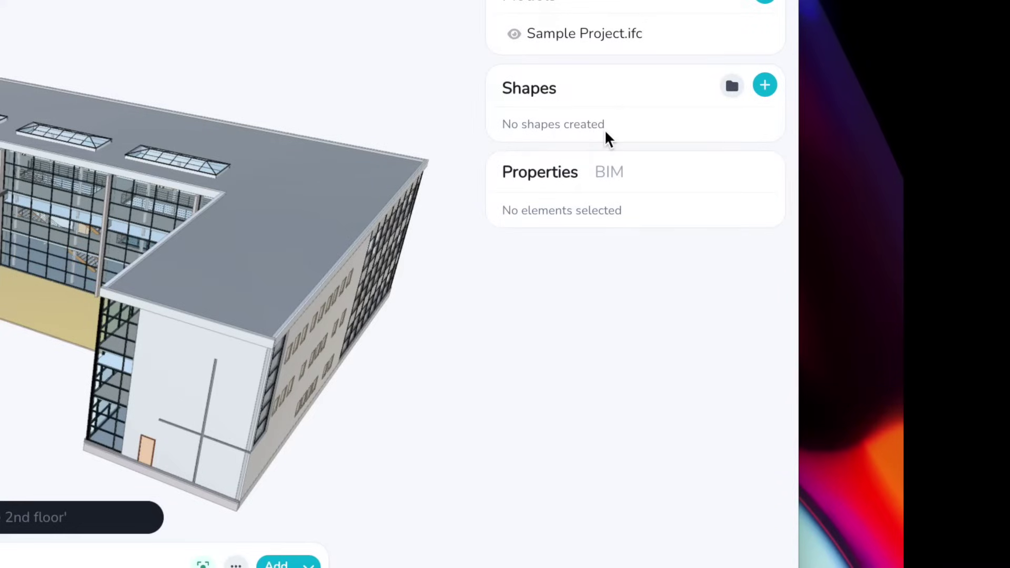
pyautogui.click(765, 85)
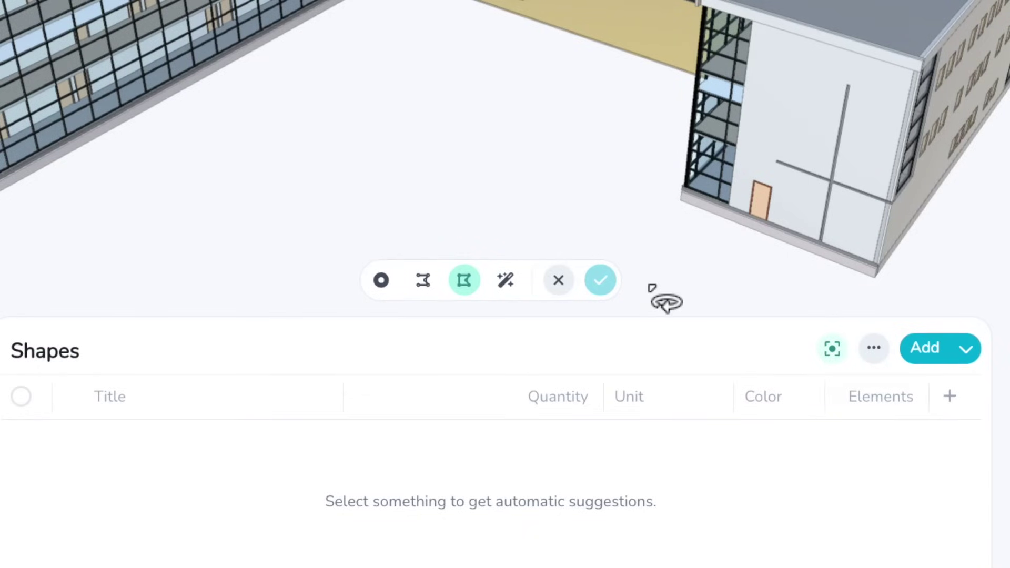
# Trace a trial polyline along the end wall and roof corners, then switch to polygon drawing.
pyautogui.click(381, 280)
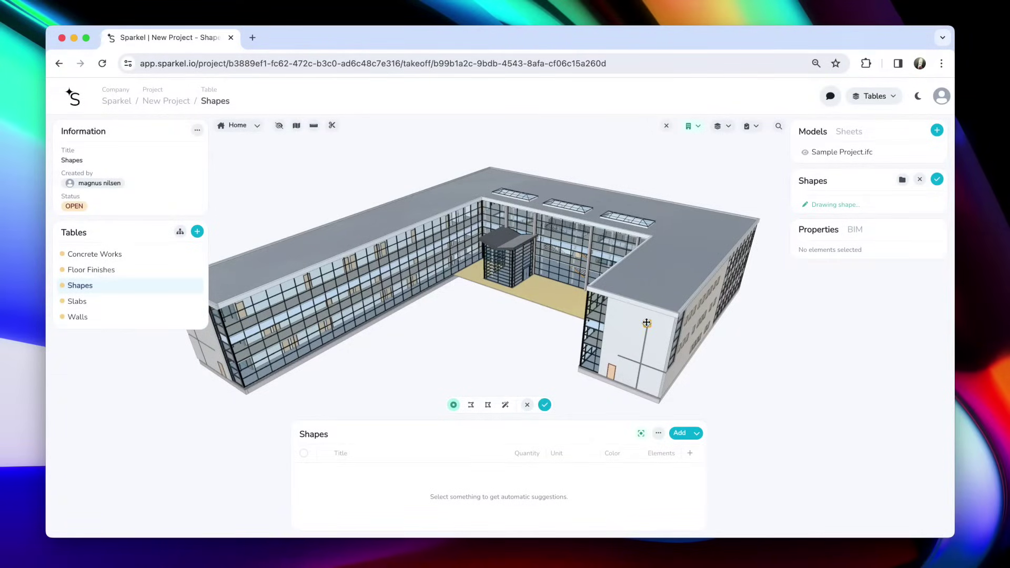
pyautogui.click(471, 405)
pyautogui.click(658, 401)
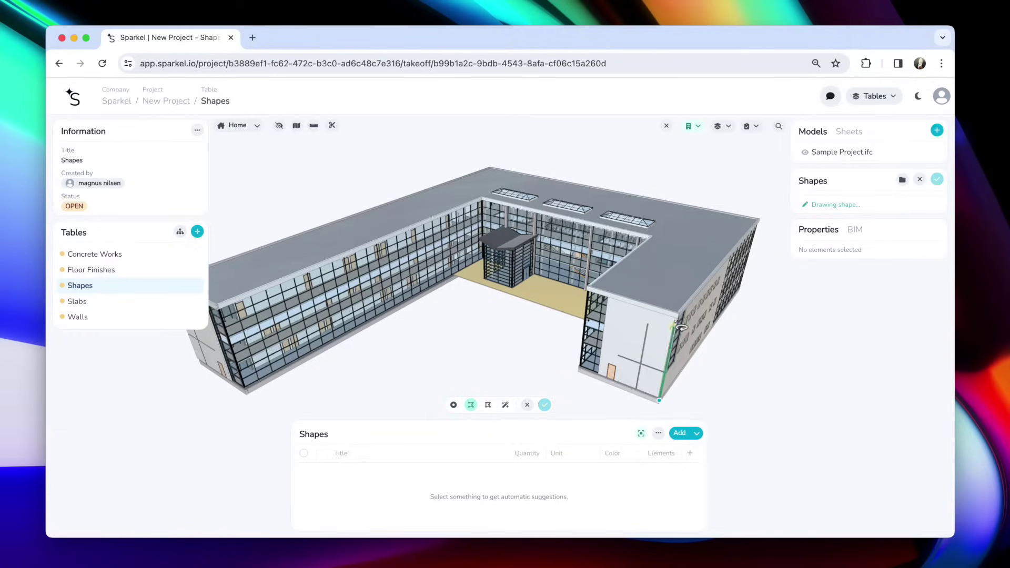
pyautogui.click(678, 314)
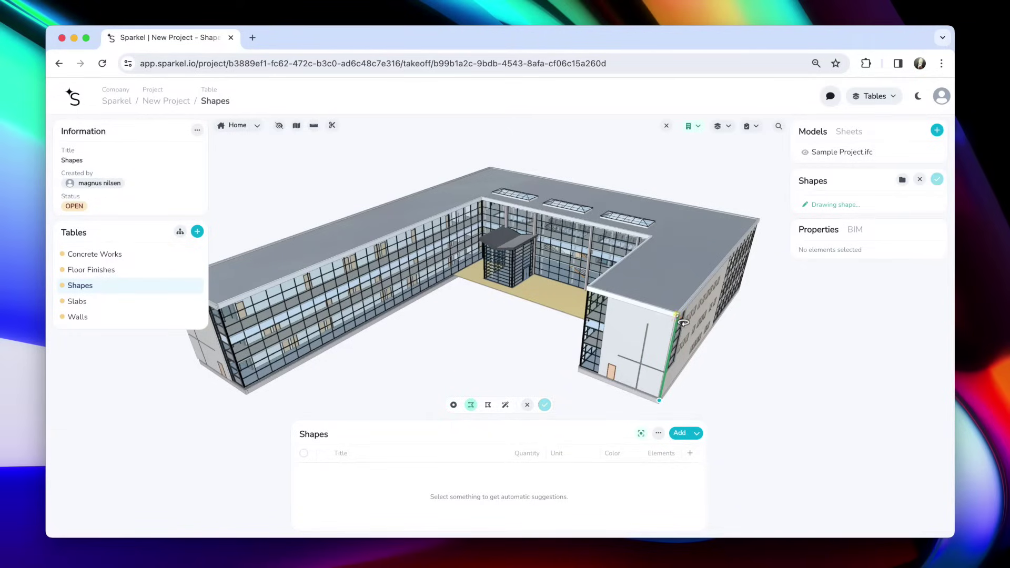
pyautogui.click(586, 287)
pyautogui.click(651, 236)
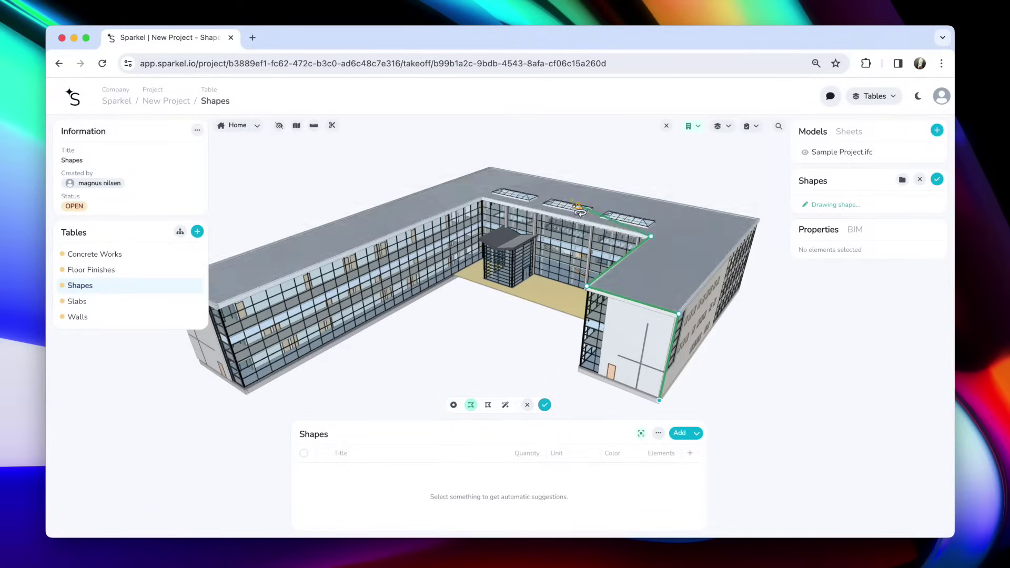
pyautogui.click(481, 197)
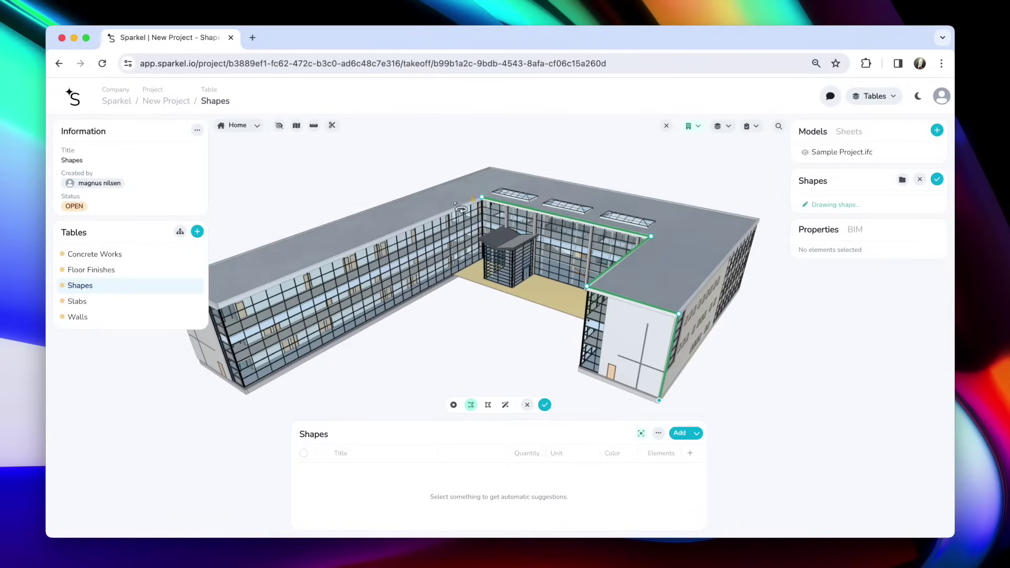
pyautogui.moveTo(482, 197); pyautogui.dragTo(368, 252)
pyautogui.click(488, 405)
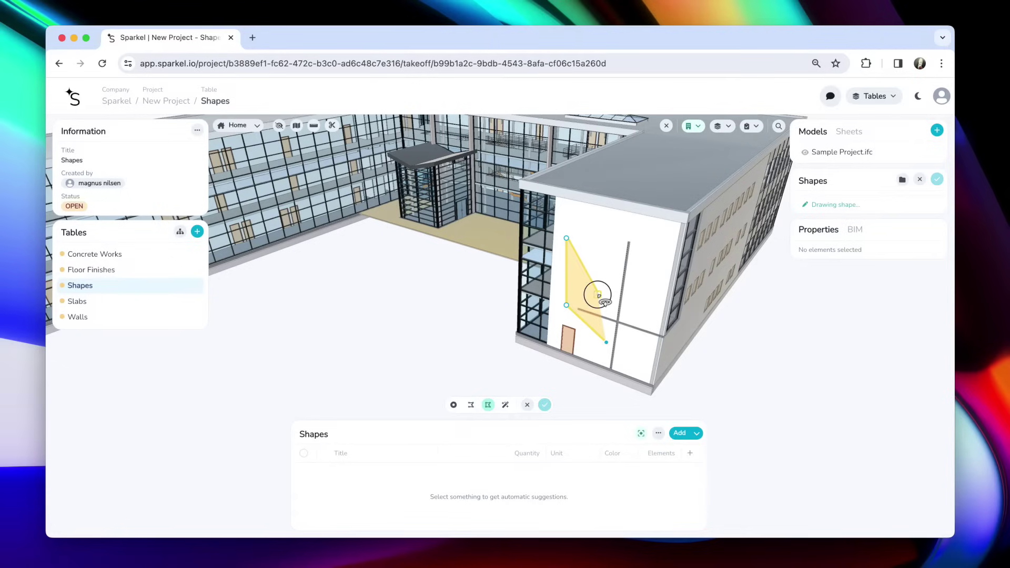
# Close a polygon on the white end wall, then add and move vertices into an arrow shape.
pyautogui.click(597, 295)
pyautogui.click(600, 232)
pyautogui.click(666, 246)
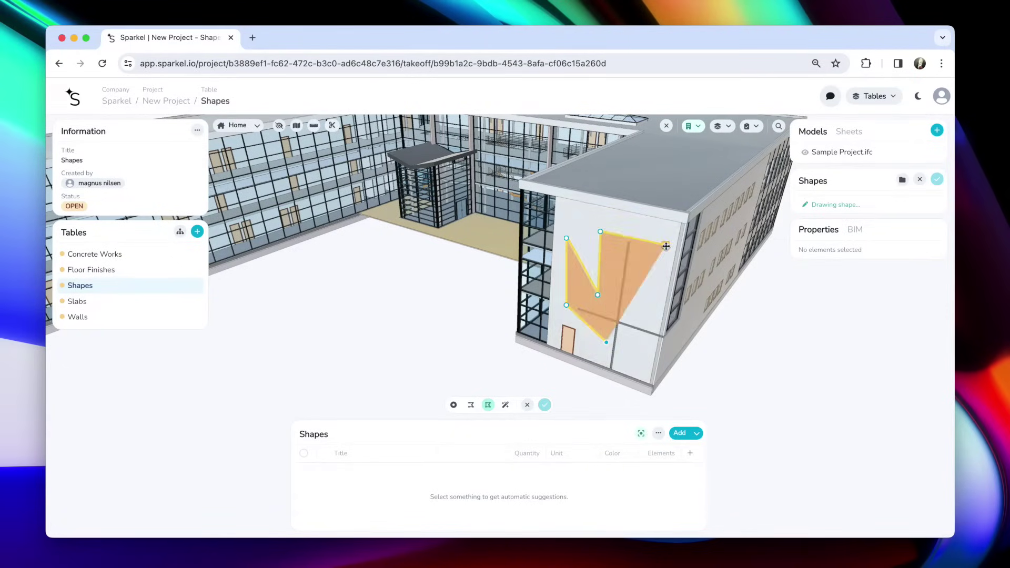
pyautogui.click(648, 302)
pyautogui.click(607, 342)
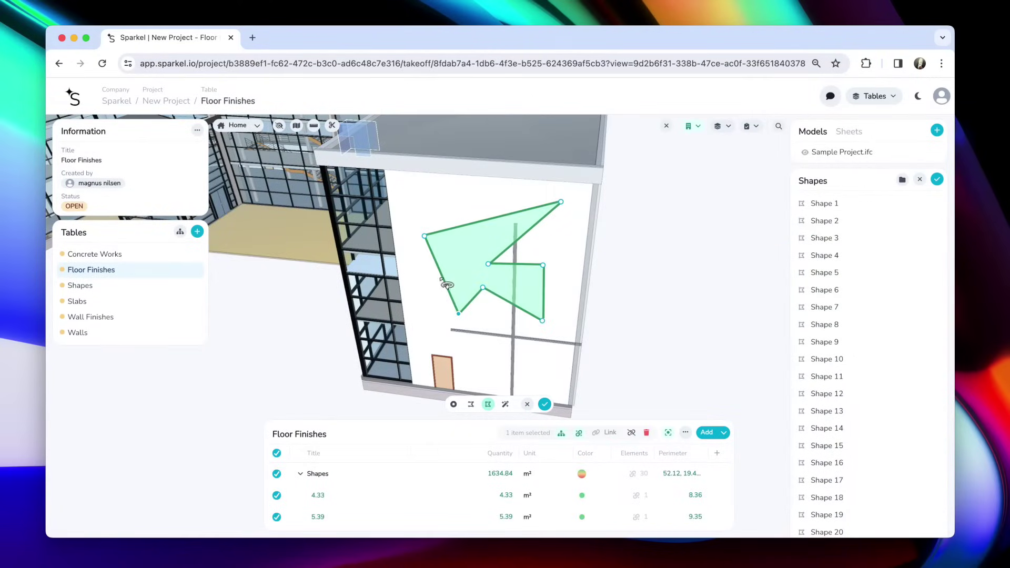
pyautogui.moveTo(440, 276)
pyautogui.mouseDown()
pyautogui.moveTo(450, 299)
pyautogui.moveTo(430, 287)
pyautogui.mouseUp()
pyautogui.moveTo(426, 239); pyautogui.dragTo(455, 279)
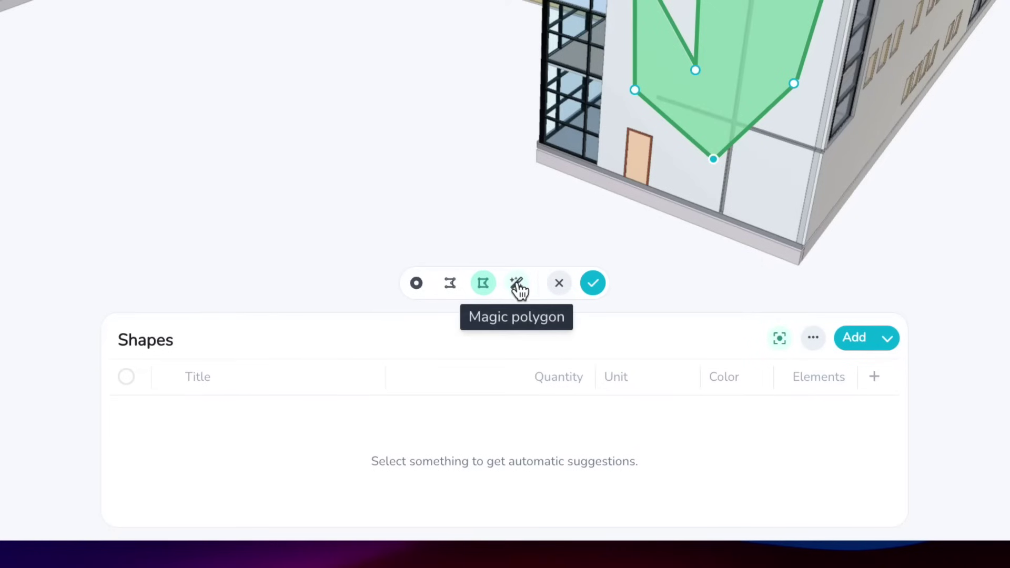
# Auto-outline the end wall face with Magic polygon, then discard it and show the Floor Plan.
pyautogui.click(518, 285)
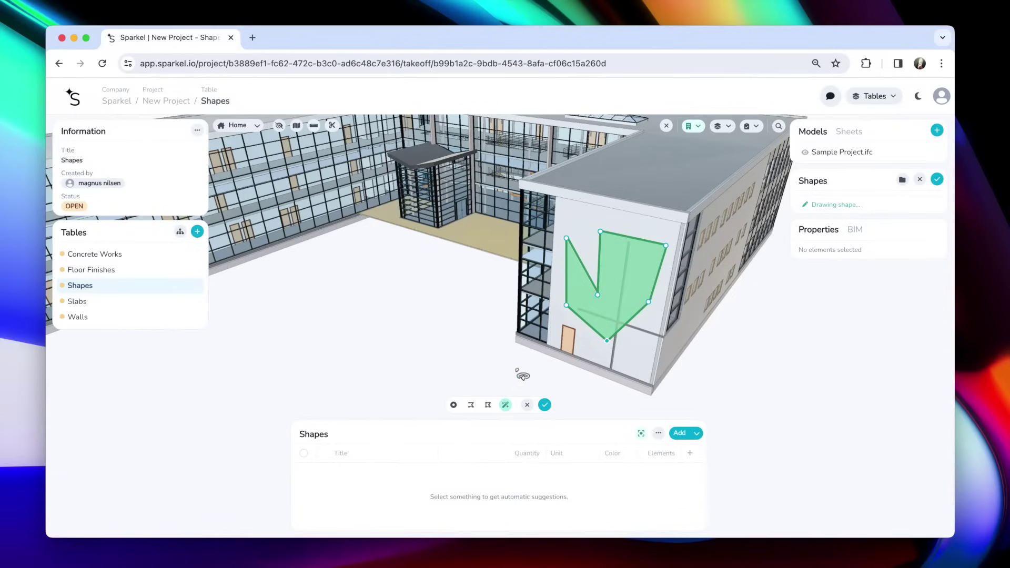
pyautogui.click(661, 328)
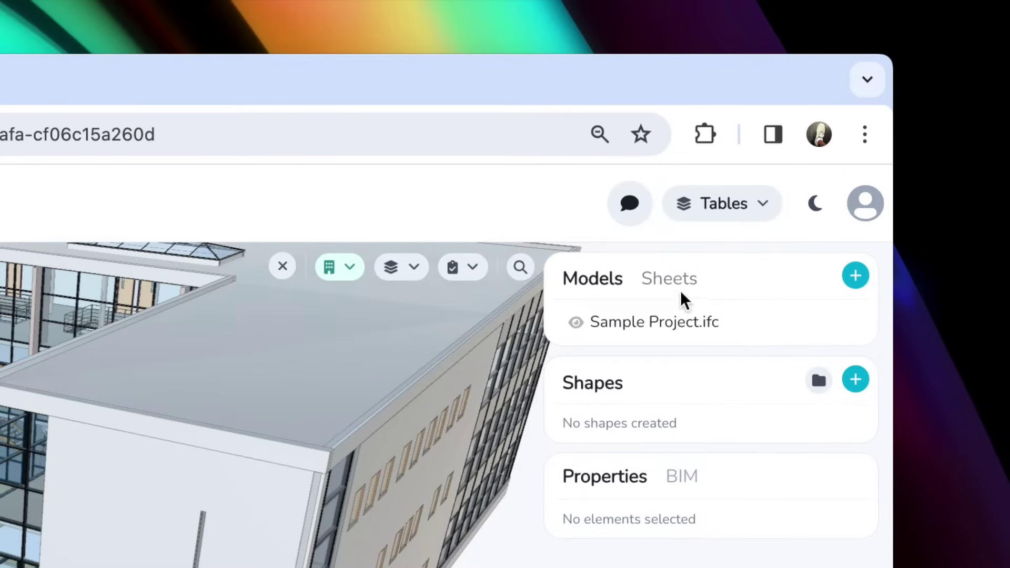
pyautogui.click(851, 132)
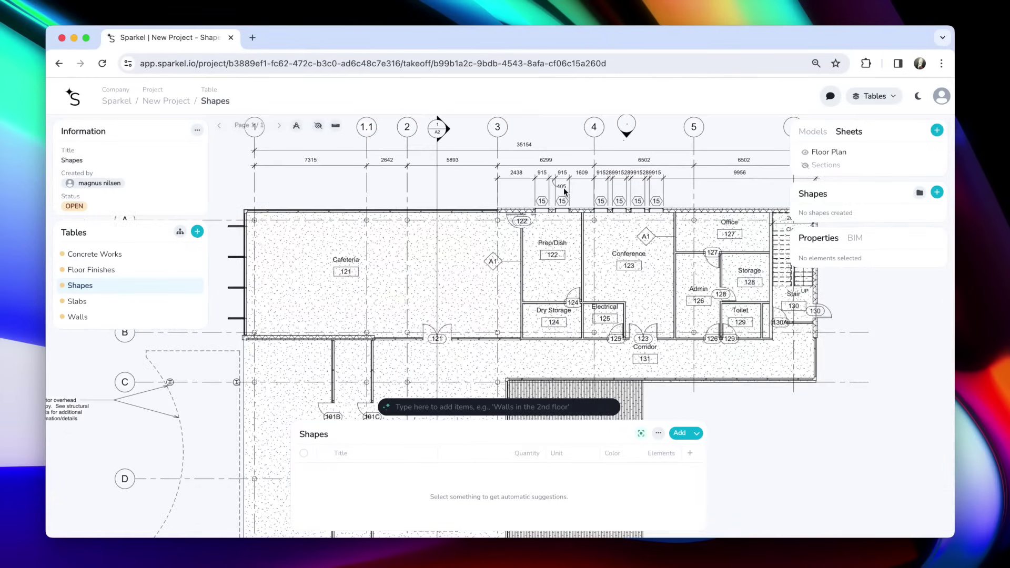
# Draw and save rectangle shapes over the Cafeteria and Admin rooms.
pyautogui.press('s')
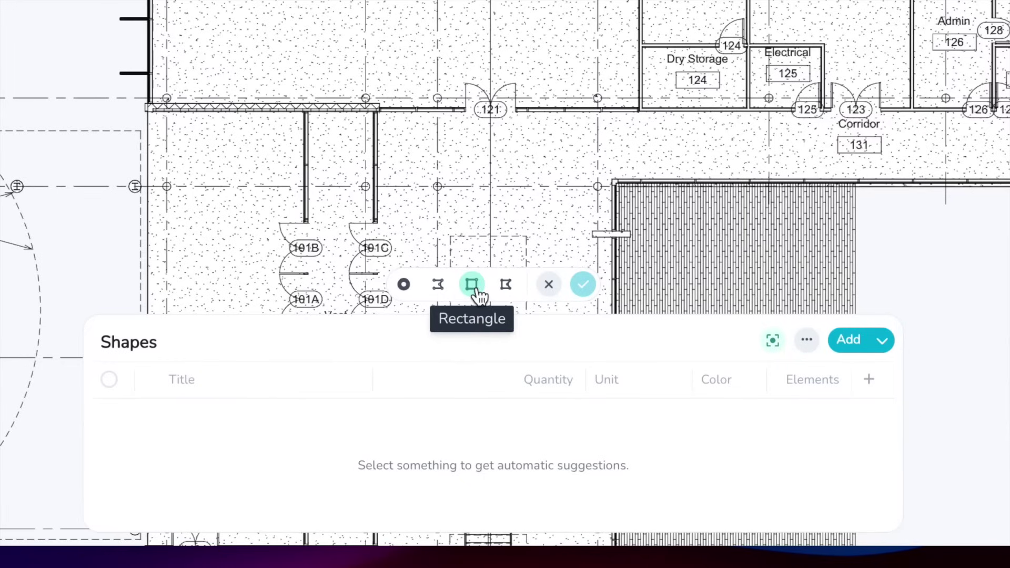
pyautogui.moveTo(325, 202); pyautogui.dragTo(573, 314)
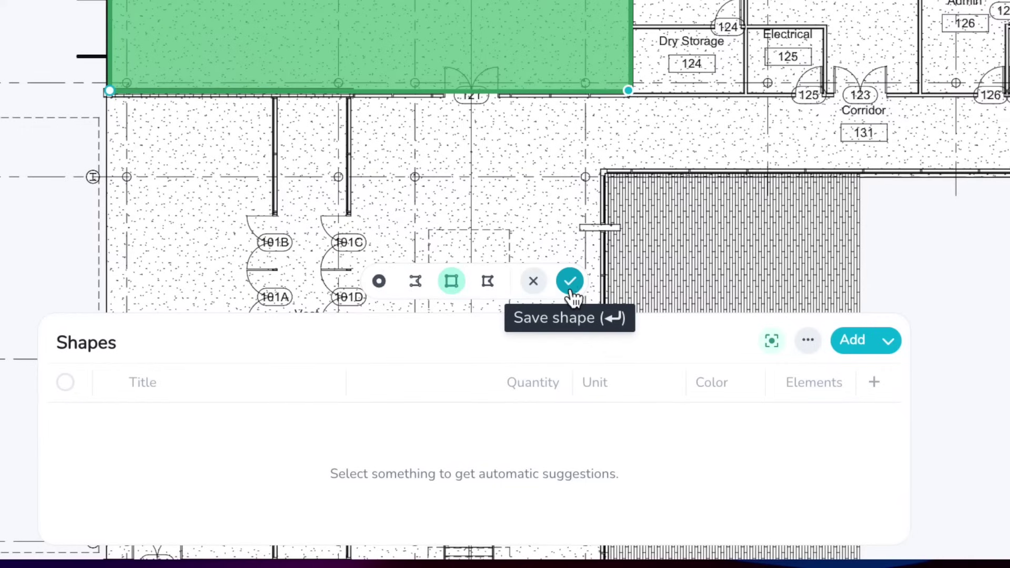
pyautogui.click(571, 282)
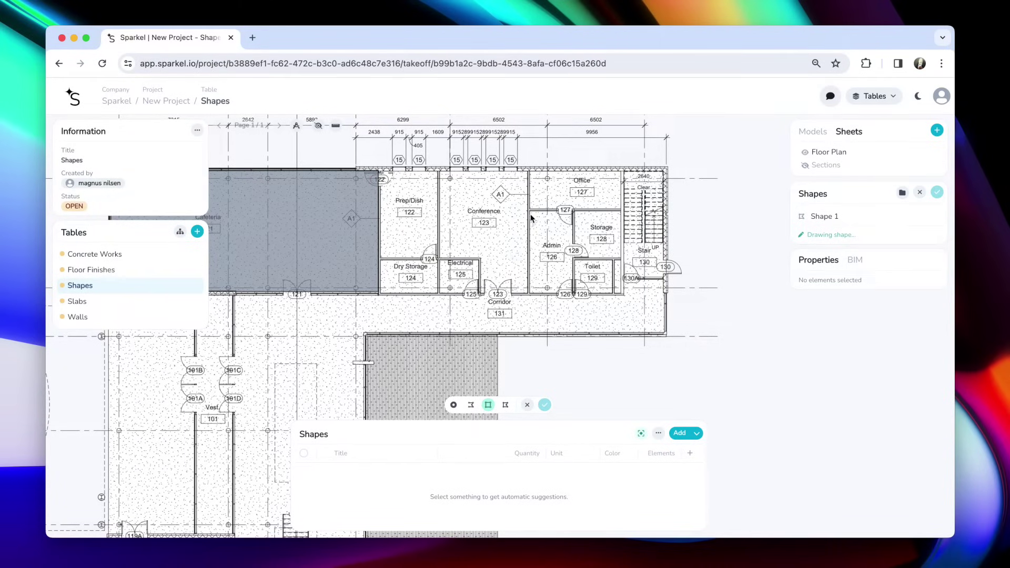
pyautogui.moveTo(531, 211); pyautogui.dragTo(571, 293)
pyautogui.press('Return')
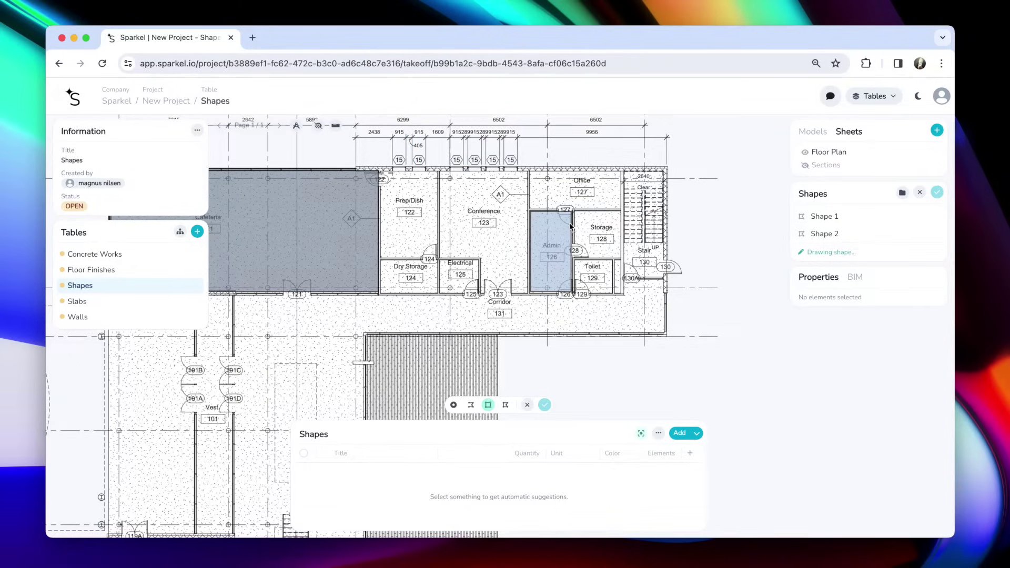
# Draw and save rectangle shapes over the Office, Storage and Toilet rooms.
pyautogui.moveTo(530, 212); pyautogui.dragTo(622, 170)
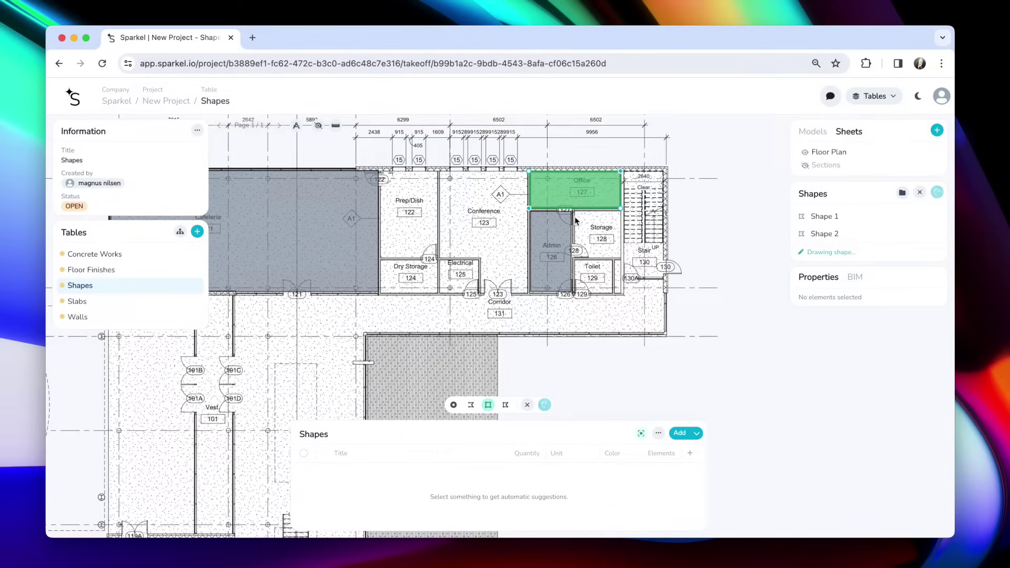
pyautogui.press('Return')
pyautogui.moveTo(574, 214)
pyautogui.mouseDown()
pyautogui.moveTo(622, 255)
pyautogui.moveTo(611, 292)
pyautogui.mouseUp()
pyautogui.press('Return')
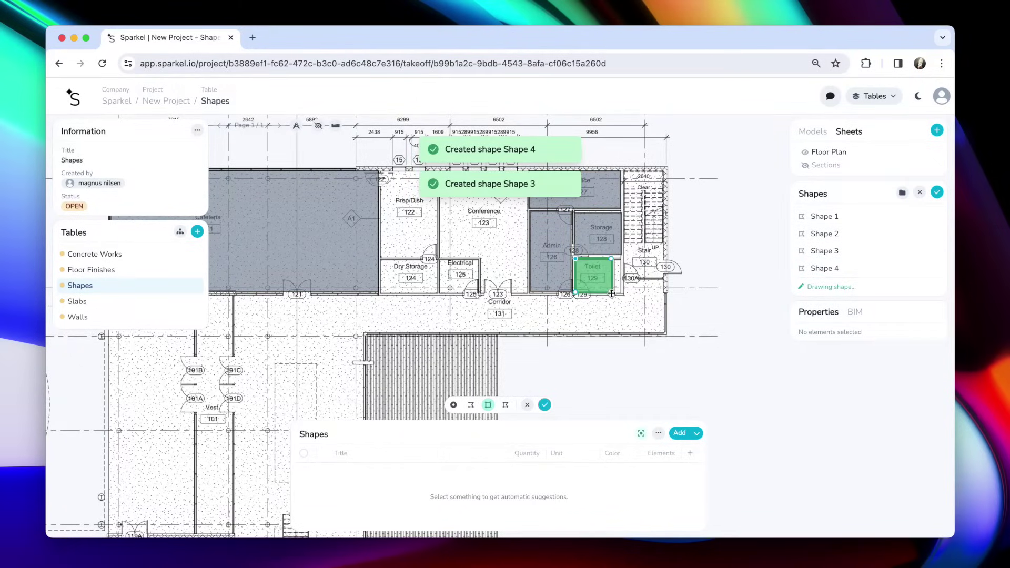
pyautogui.press('Return')
pyautogui.scroll(-2, 600, 316)
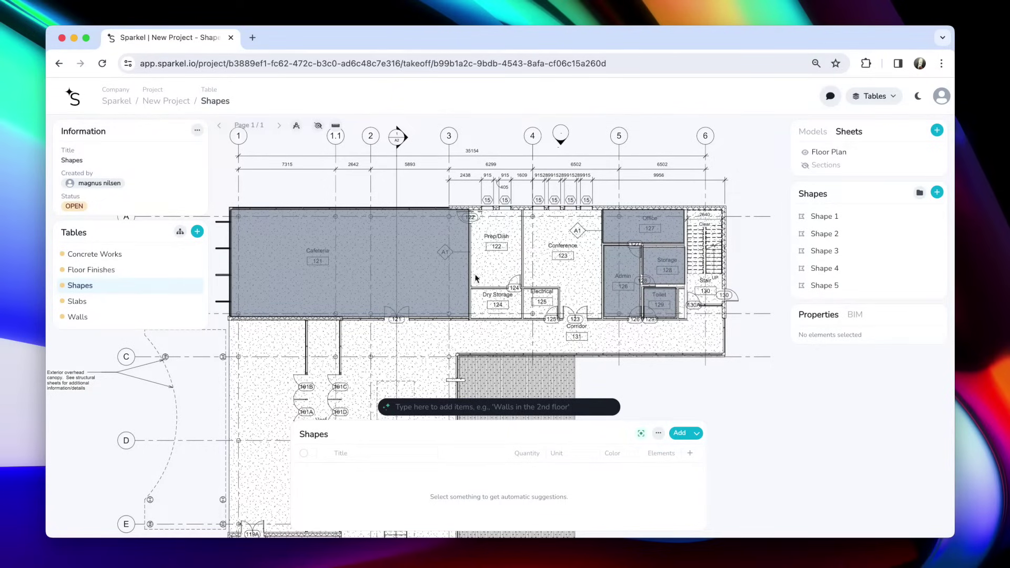
# Pick the room shapes and name their items Office, Atrium, Storage and Toilet.
pyautogui.click(396, 252)
pyautogui.click(680, 433)
pyautogui.write('Office')
pyautogui.press('Return')
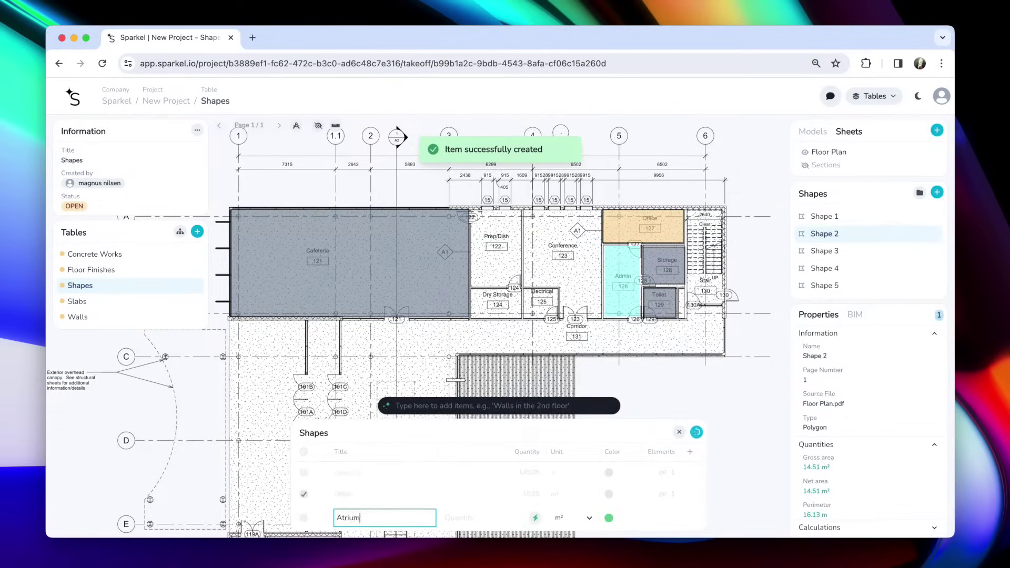
pyautogui.write('Atrium')
pyautogui.press('Return')
pyautogui.write('Storage')
pyautogui.press('Return')
pyautogui.write('Toilet')
pyautogui.press('Return')
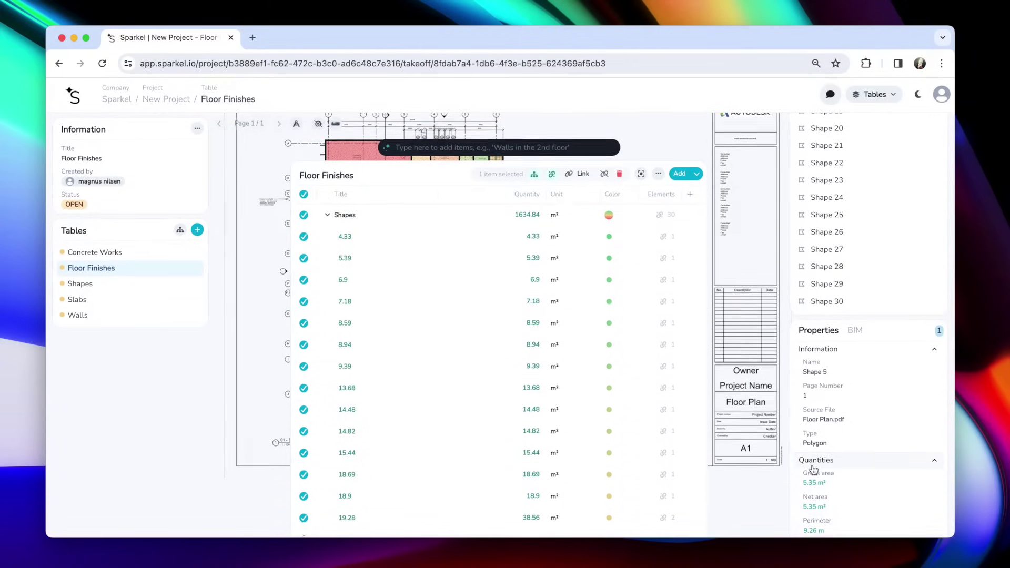
# Add a Perimeter column to Floor Finishes and request a Shapes item through the AI prompt.
pyautogui.click(818, 522)
pyautogui.click(690, 196)
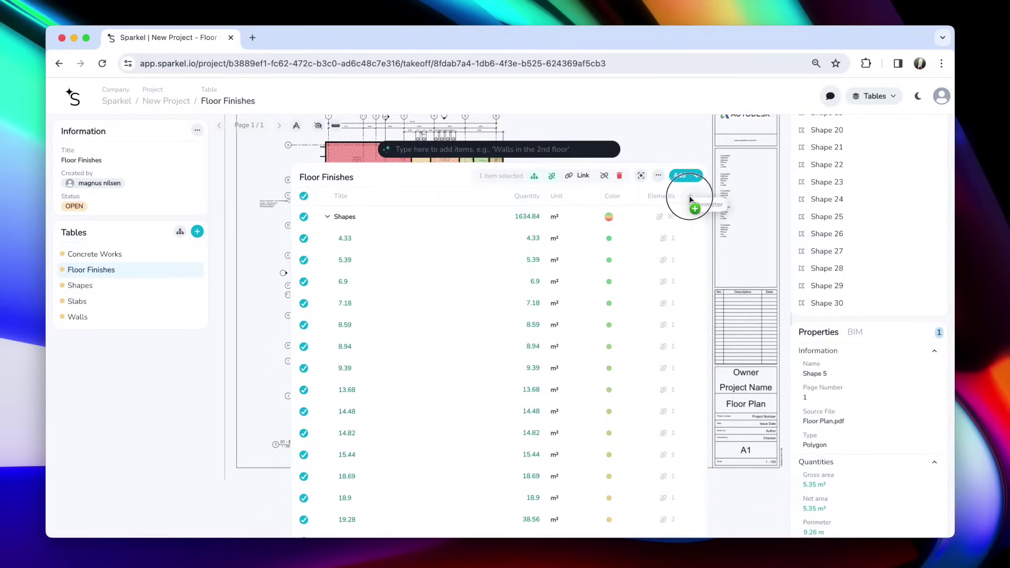
pyautogui.click(739, 308)
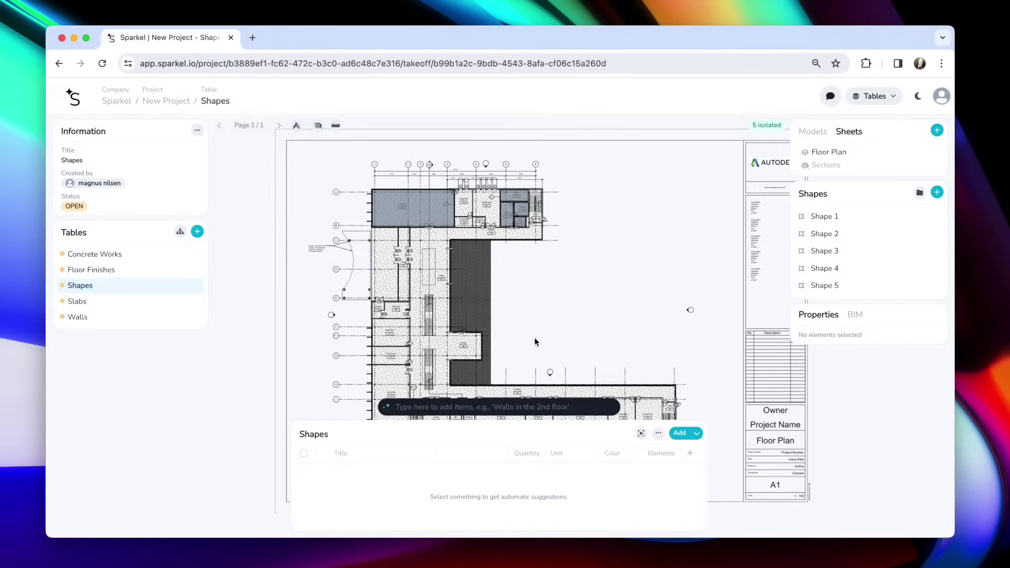
pyautogui.write('S')
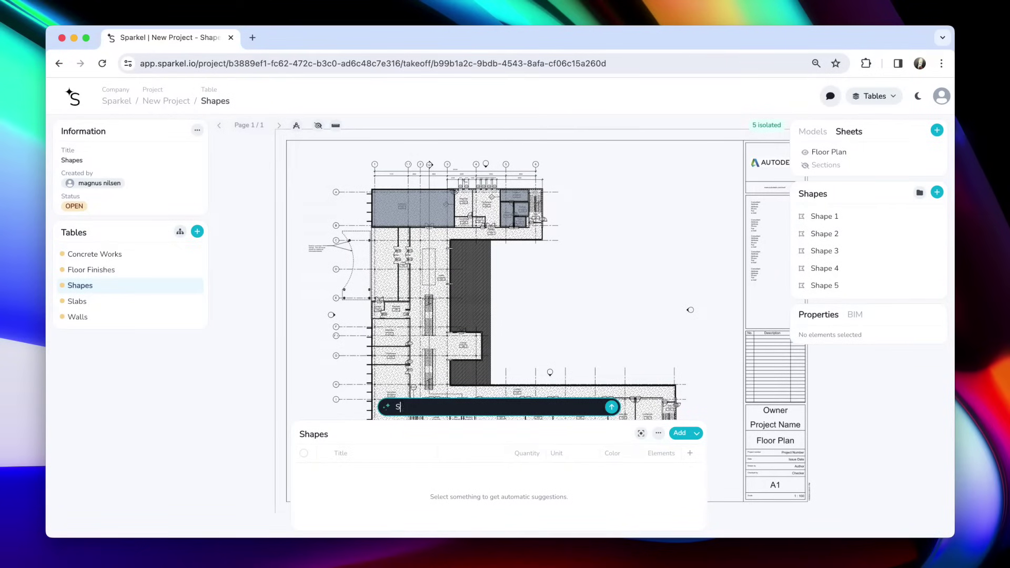
pyautogui.press('Return')
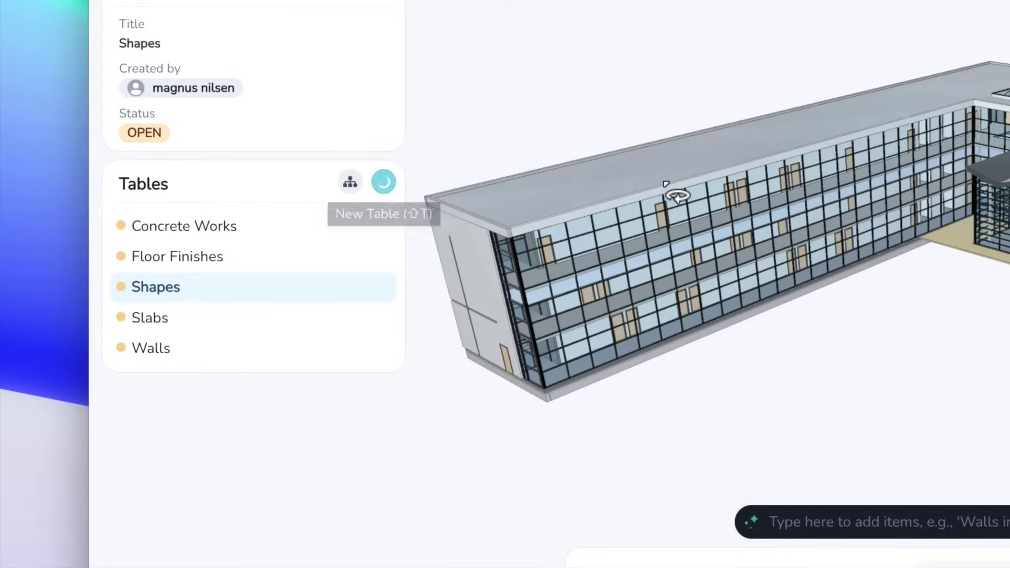
# Name the new table Wall Finishes, then select outer walls in 3D and clear the selection.
pyautogui.write('Wal')
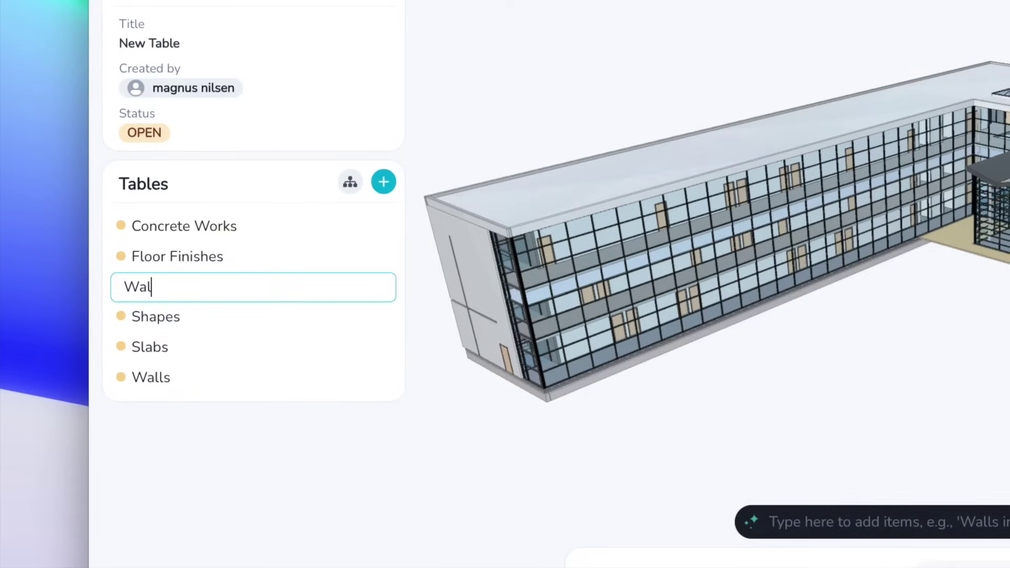
pyautogui.write('l Fini')
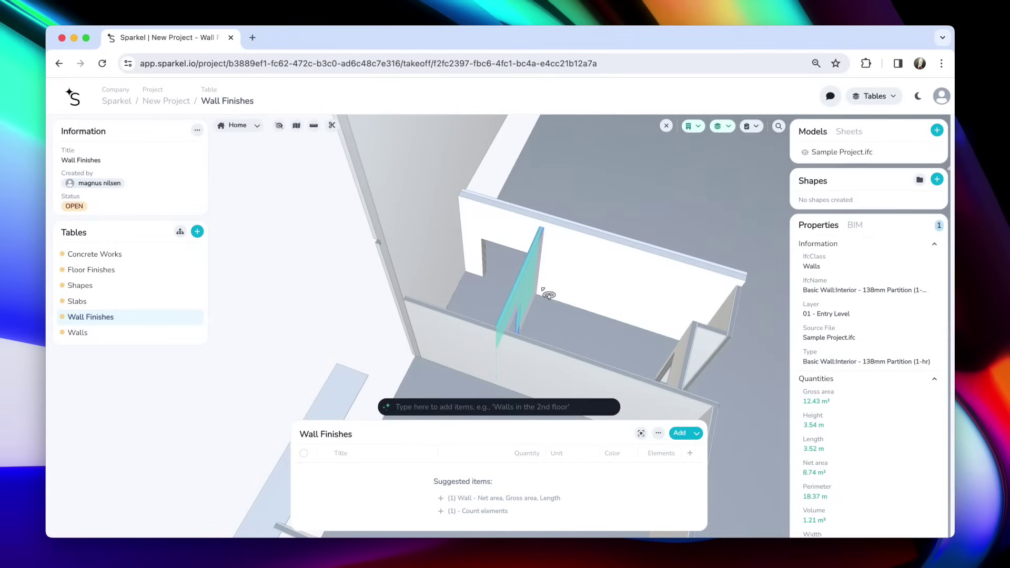
pyautogui.click(575, 268)
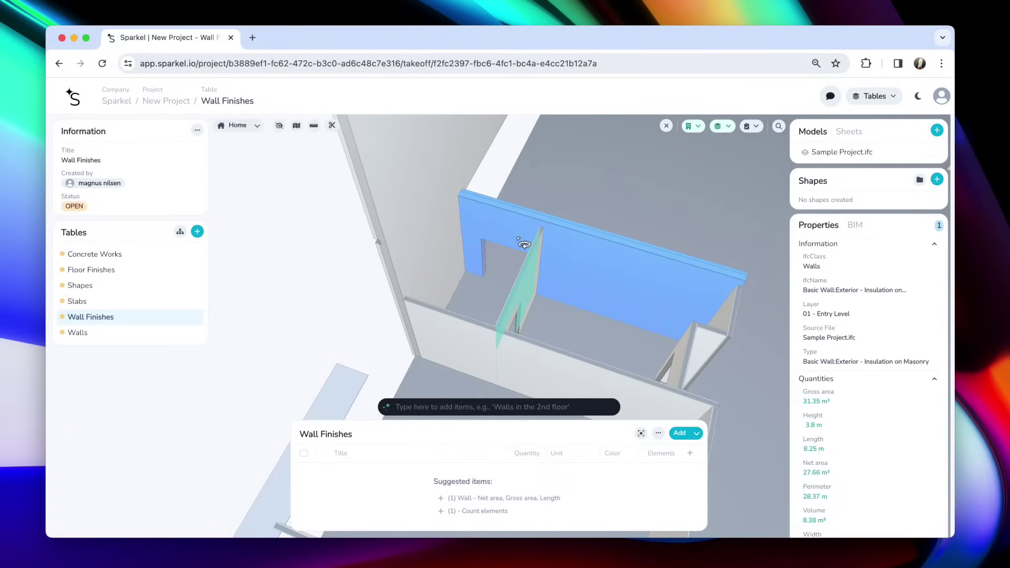
pyautogui.moveTo(571, 255); pyautogui.dragTo(451, 320)
pyautogui.click(450, 320)
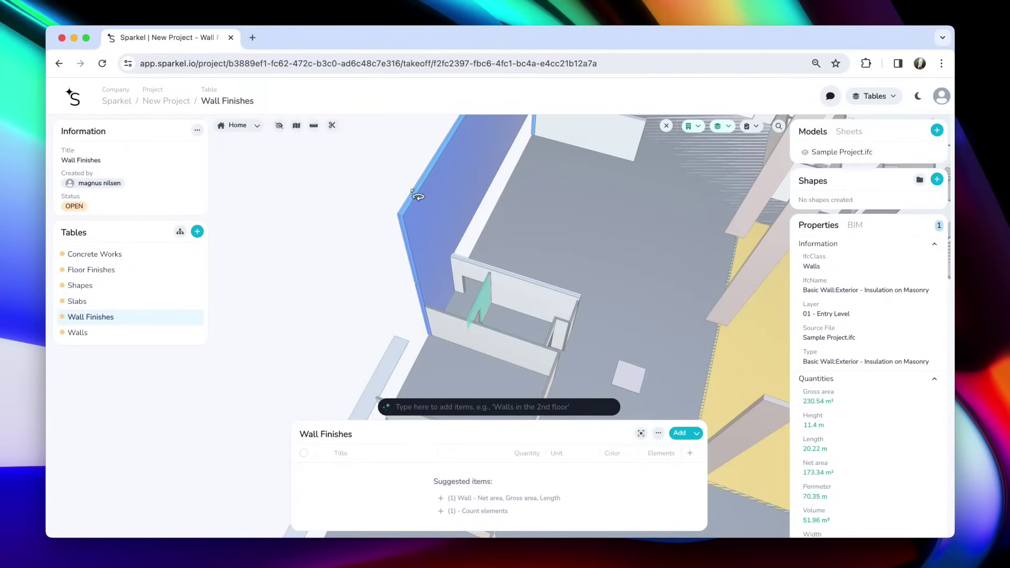
pyautogui.scroll(5, 447, 302)
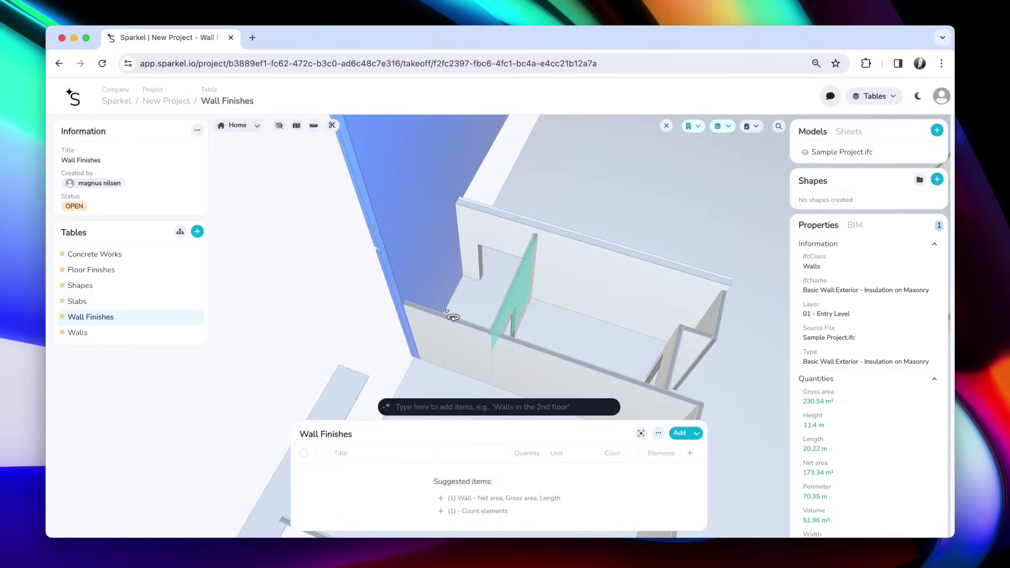
pyautogui.click(358, 318)
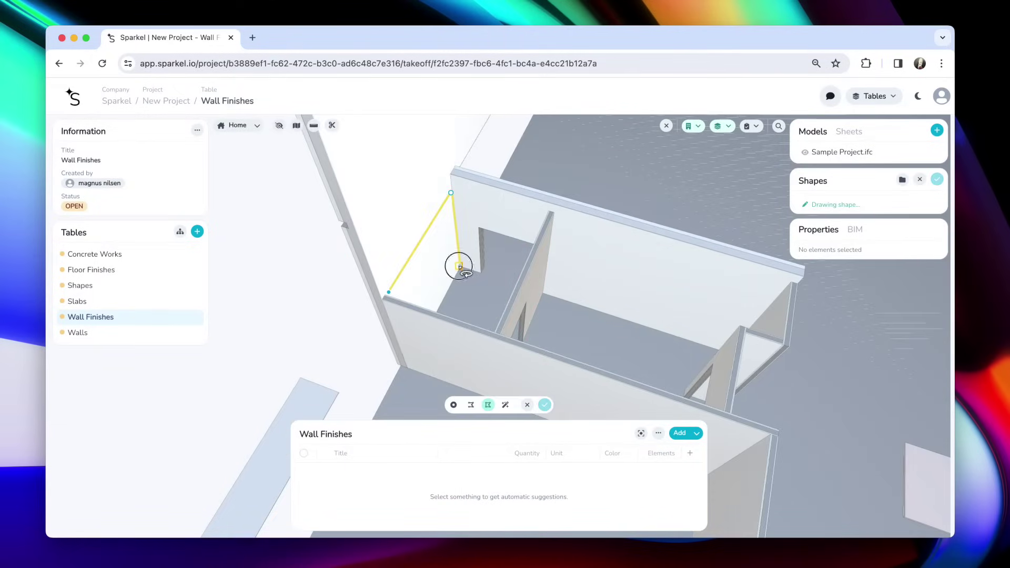
# Outline a first wall-finish shape on an interior wall and orbit toward the next wall.
pyautogui.click(458, 266)
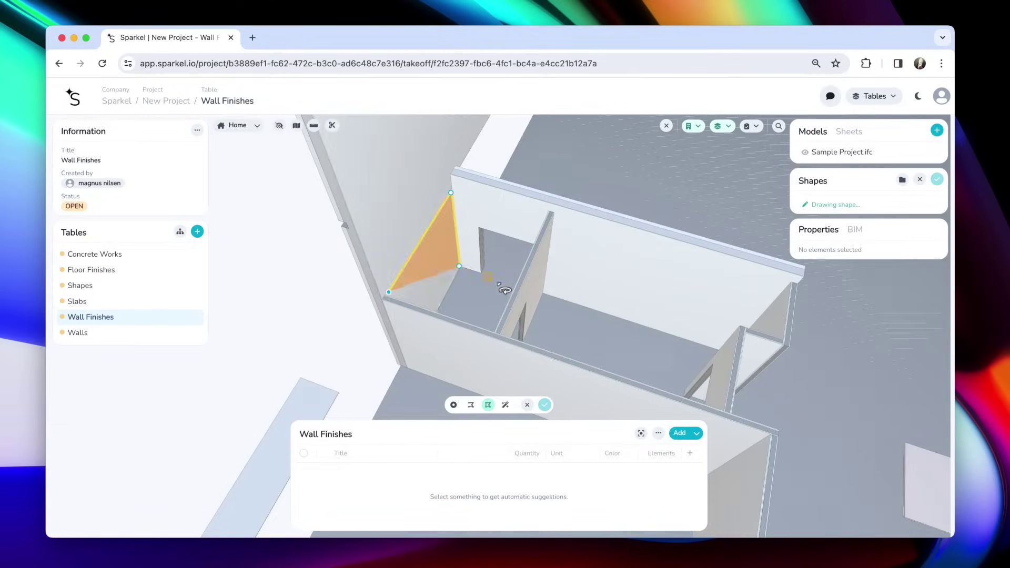
pyautogui.moveTo(459, 265); pyautogui.dragTo(390, 269)
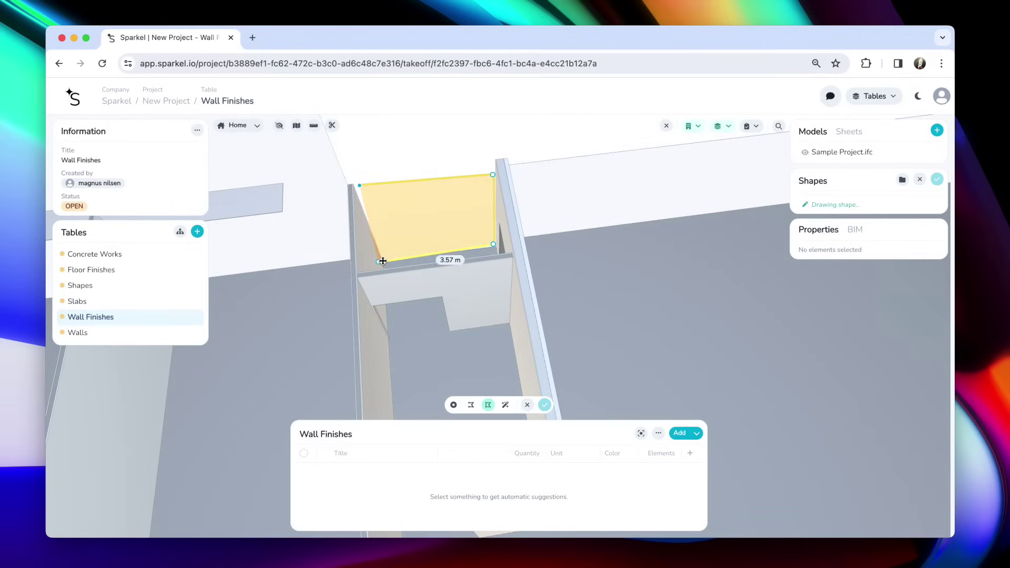
pyautogui.click(359, 186)
pyautogui.moveTo(371, 198); pyautogui.dragTo(499, 153)
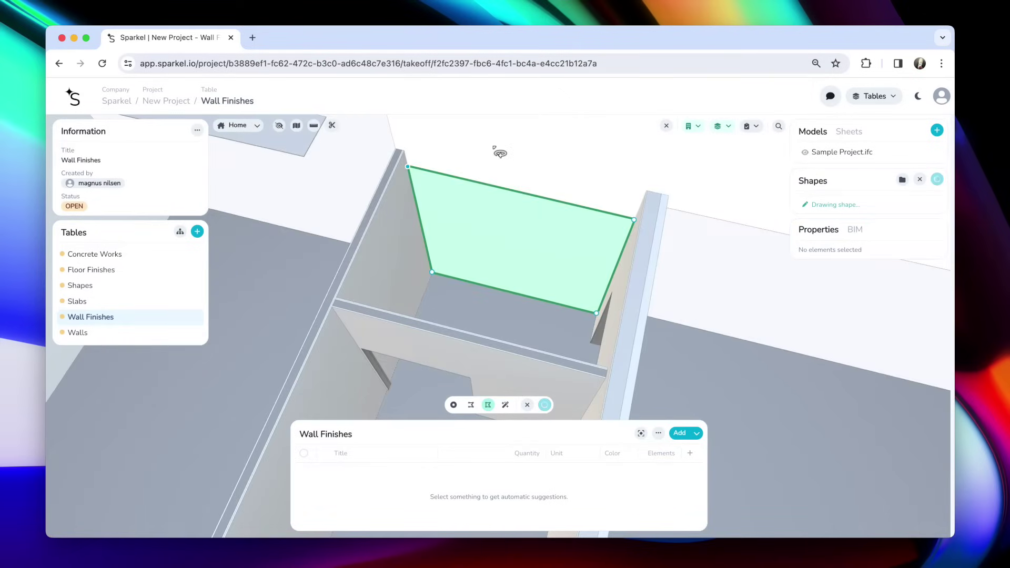
pyautogui.moveTo(499, 199); pyautogui.dragTo(474, 205)
# Cover another wall face, trim its top and length, save it as Shape 4, and select Shapes 1–4.
pyautogui.click(461, 229)
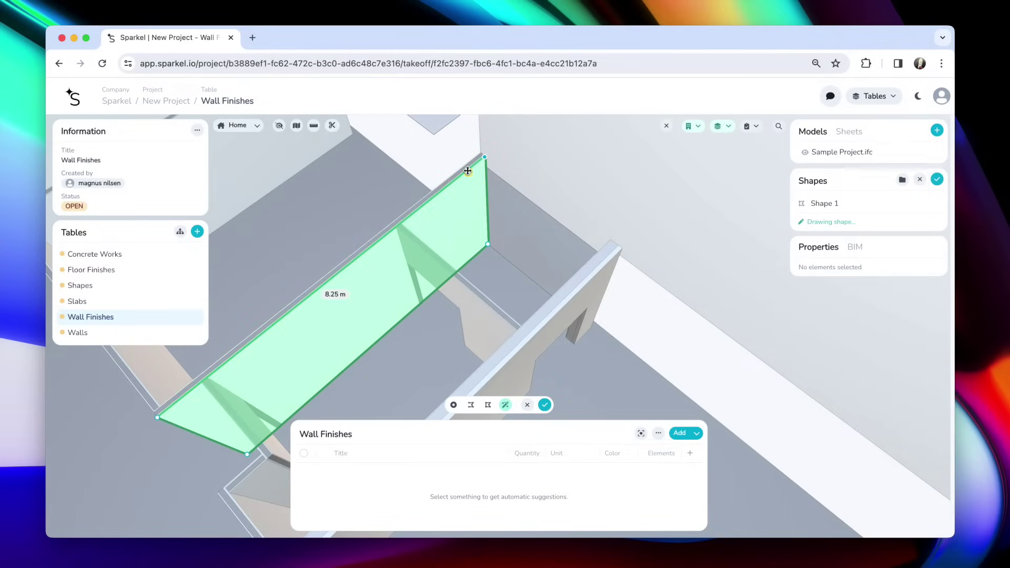
pyautogui.moveTo(467, 171); pyautogui.dragTo(477, 190)
pyautogui.moveTo(259, 412); pyautogui.dragTo(435, 257)
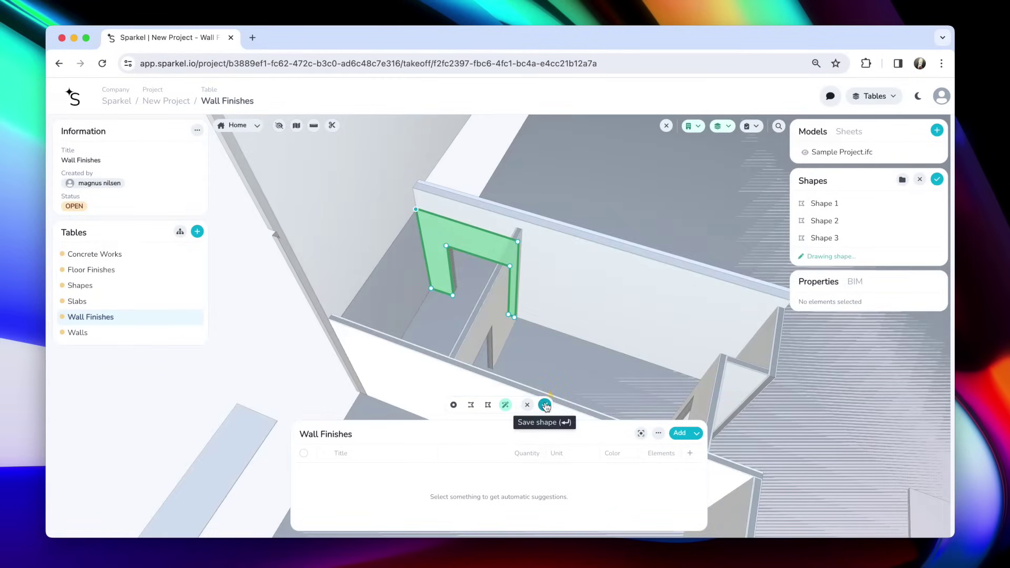
pyautogui.click(545, 404)
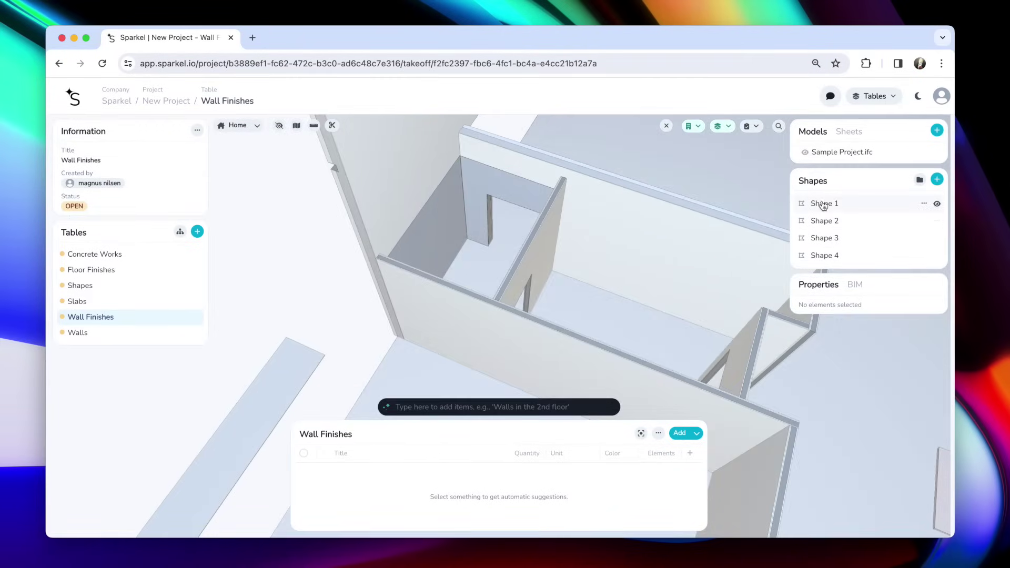
pyautogui.click(825, 203)
pyautogui.click(841, 256)
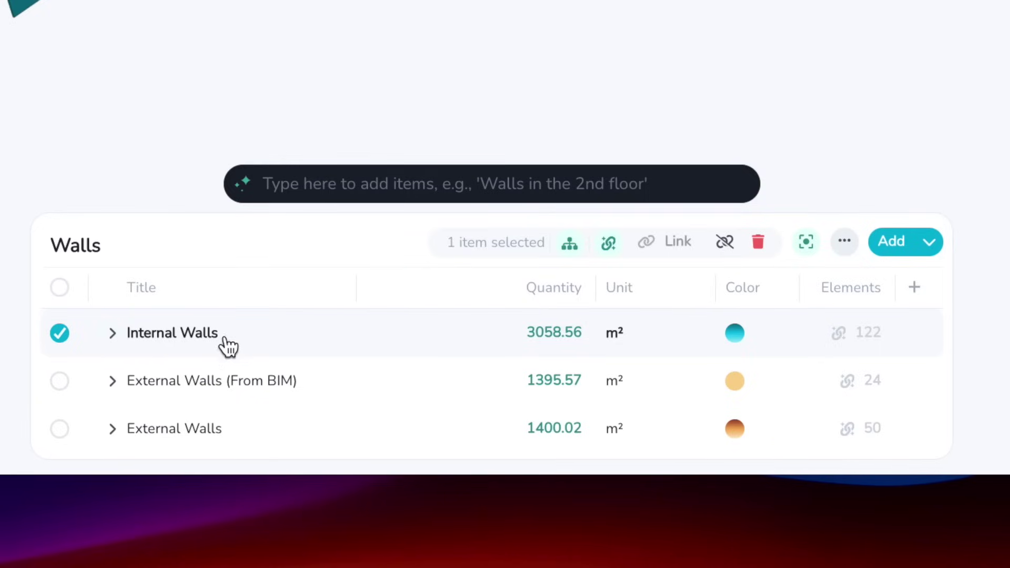
# Expand Internal Walls to inspect its level rows, then select and expand External Walls.
pyautogui.click(111, 333)
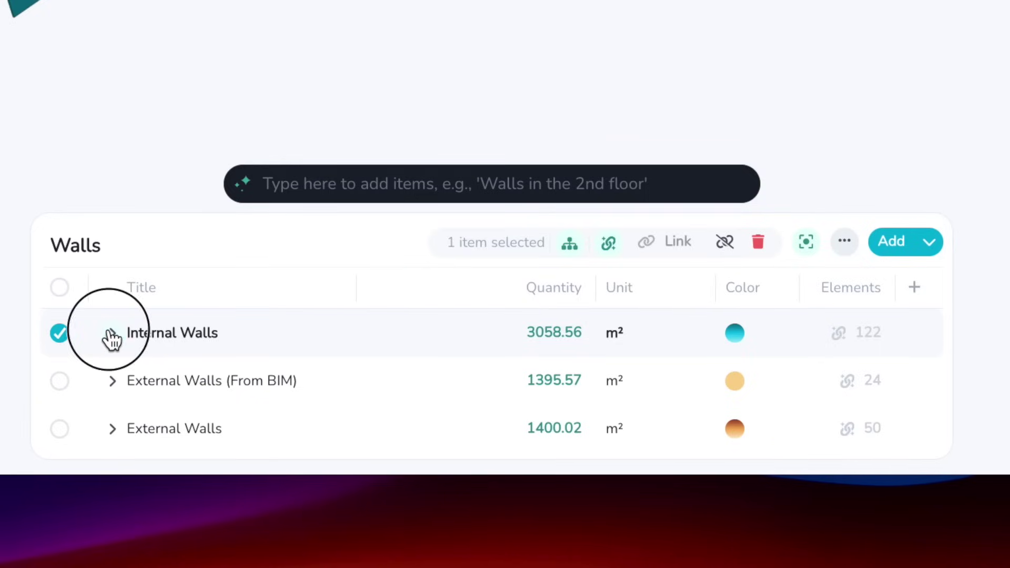
pyautogui.scroll(-1, 259, 379)
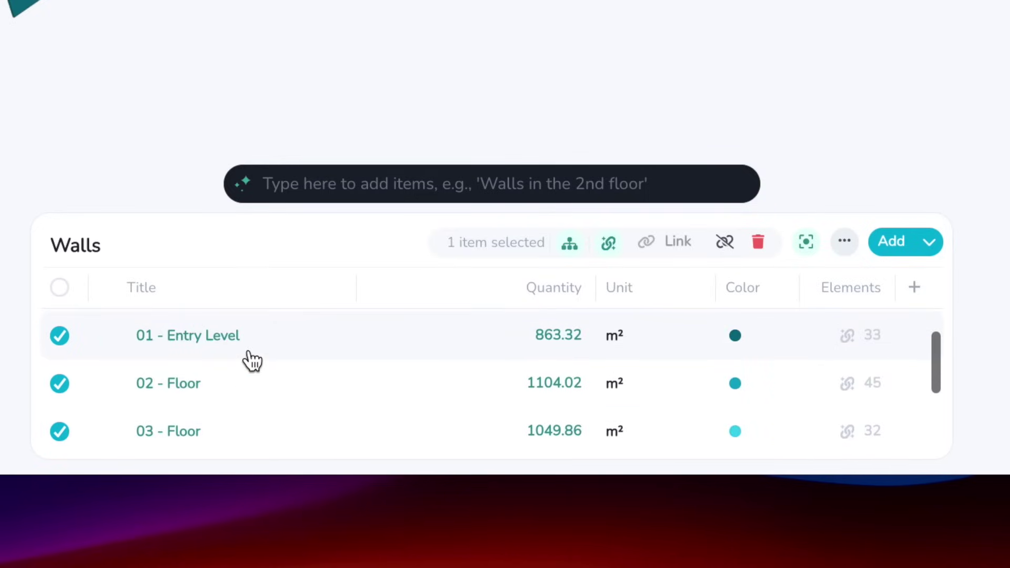
pyautogui.click(248, 359)
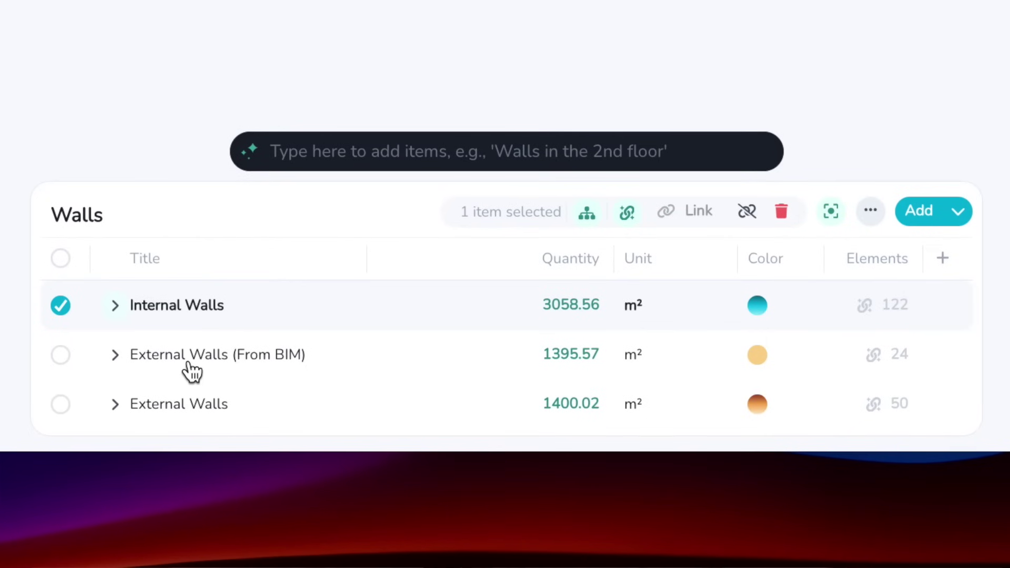
pyautogui.click(192, 371)
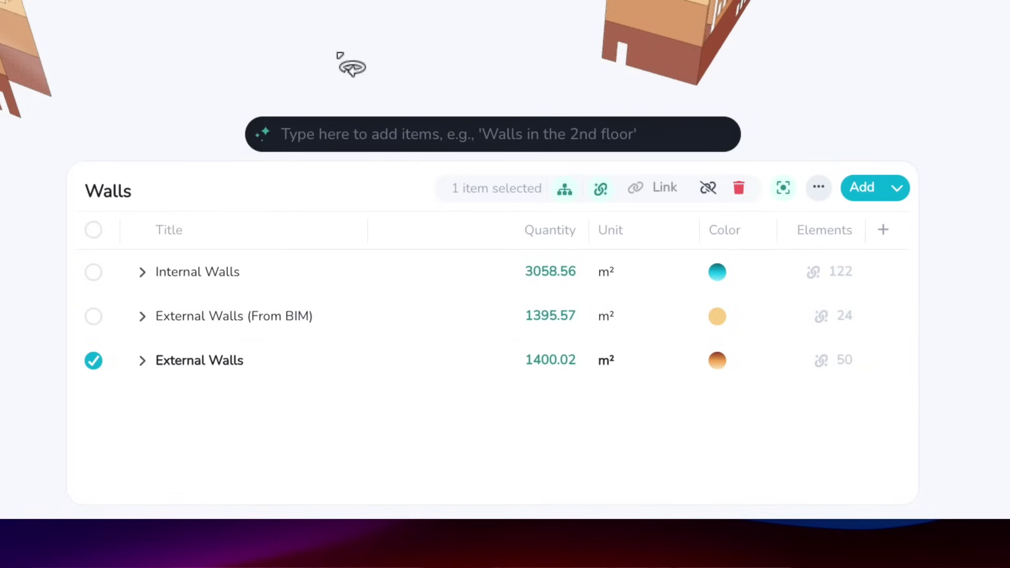
pyautogui.click(142, 361)
# Inspect the External Walls shape folders, leaving the 01 - Entry Level folder expanded.
pyautogui.scroll(-1, 250, 430)
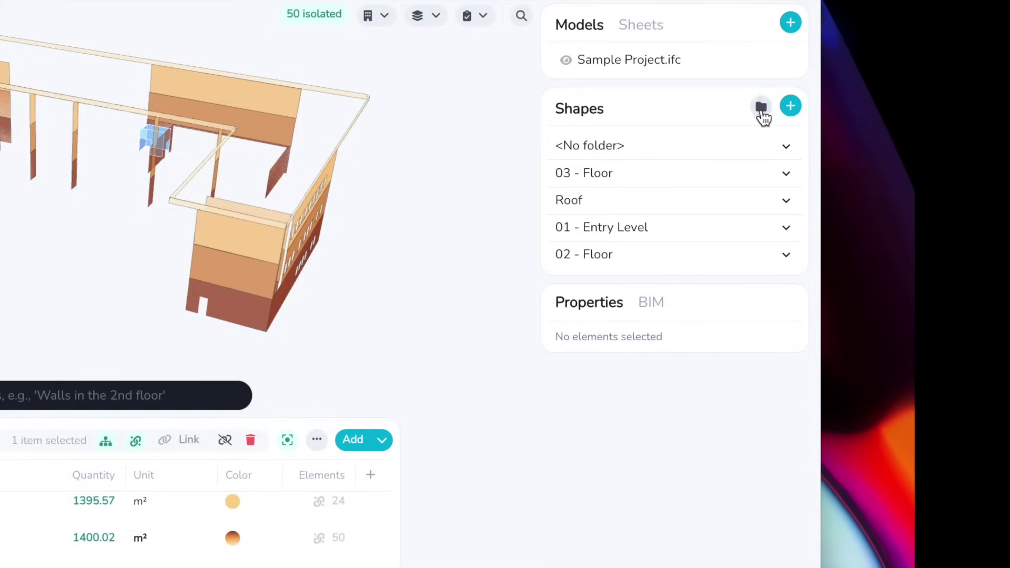
pyautogui.click(761, 108)
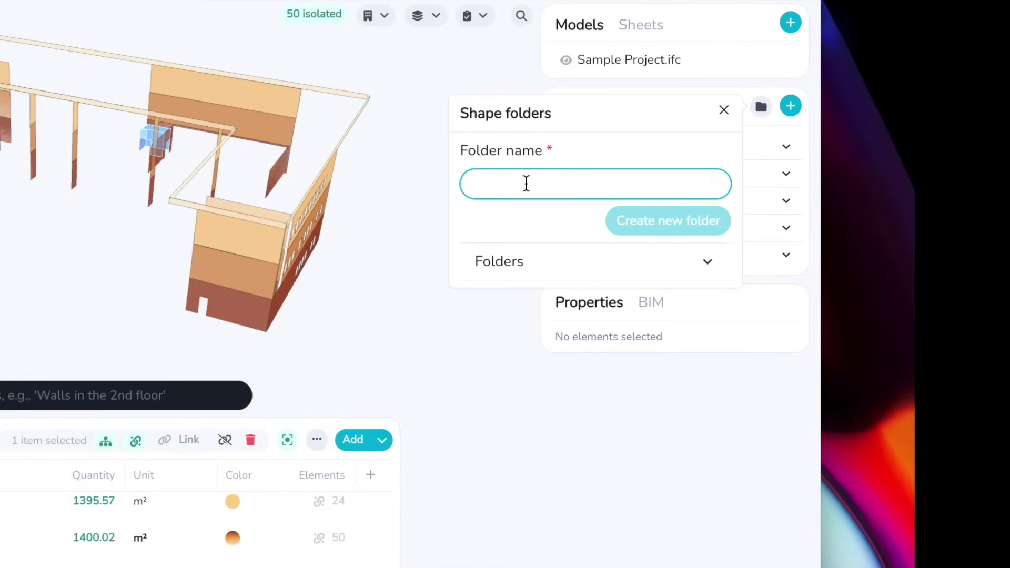
pyautogui.click(723, 111)
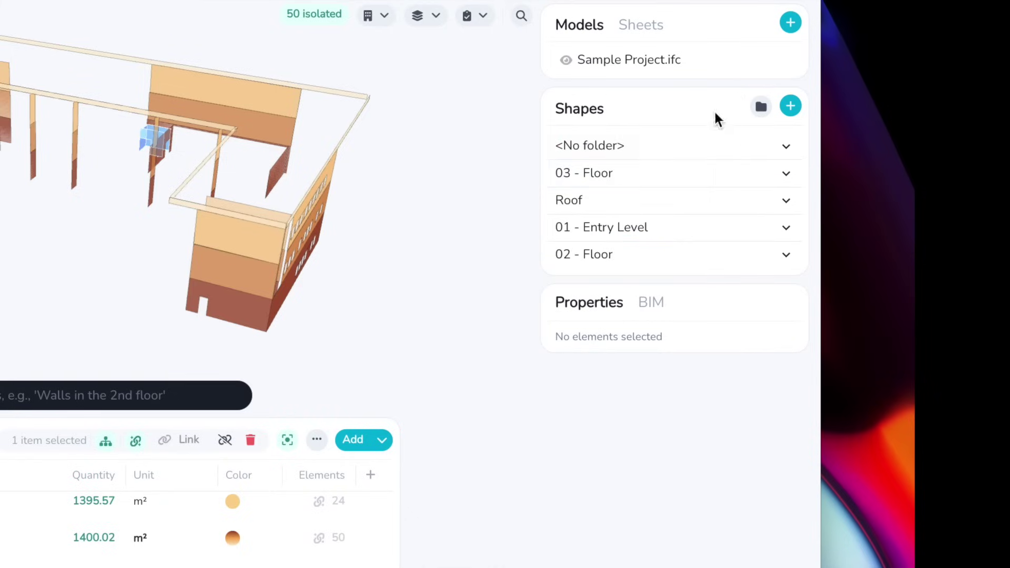
pyautogui.click(613, 205)
pyautogui.click(610, 205)
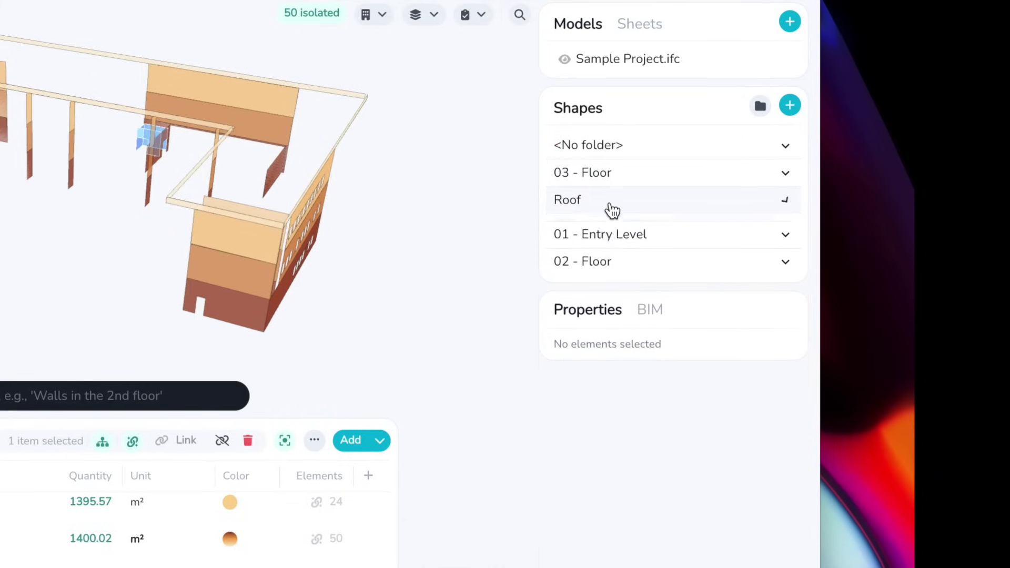
pyautogui.click(609, 232)
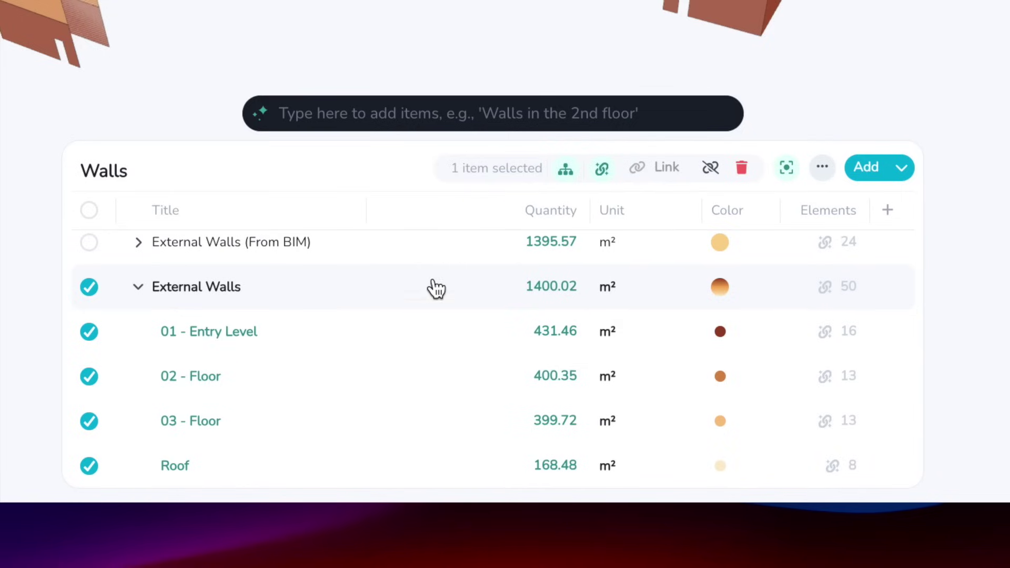
# Add a Then by breakdown of the External Walls rows by Shape / Name.
pyautogui.click(566, 169)
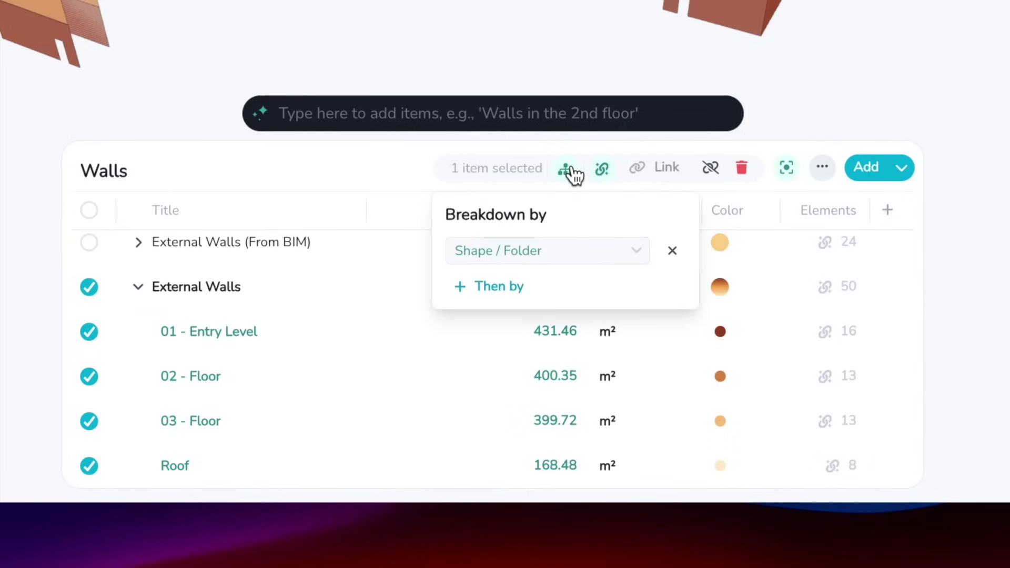
pyautogui.click(575, 263)
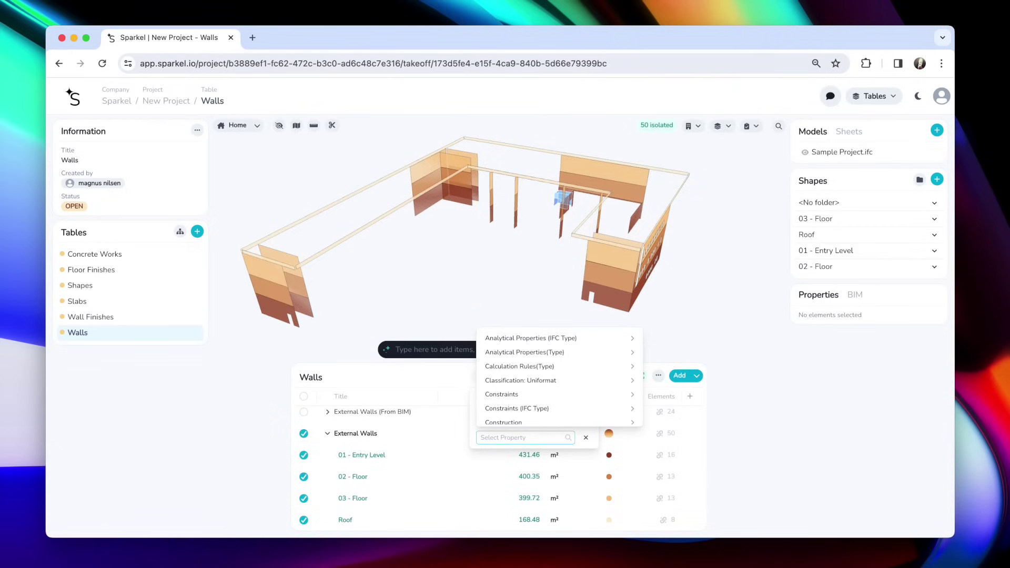
pyautogui.write('shape')
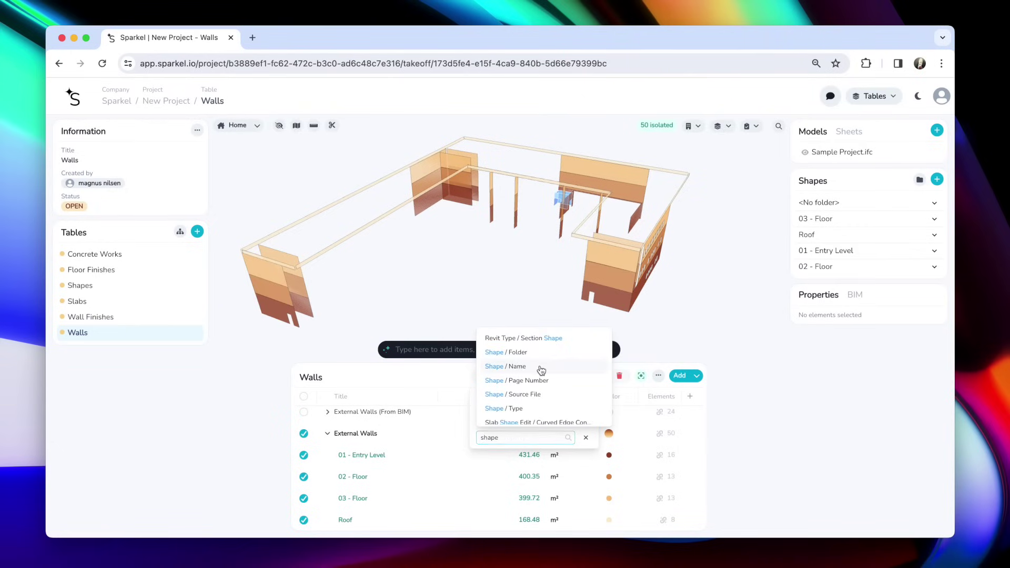
pyautogui.click(541, 367)
pyautogui.click(394, 398)
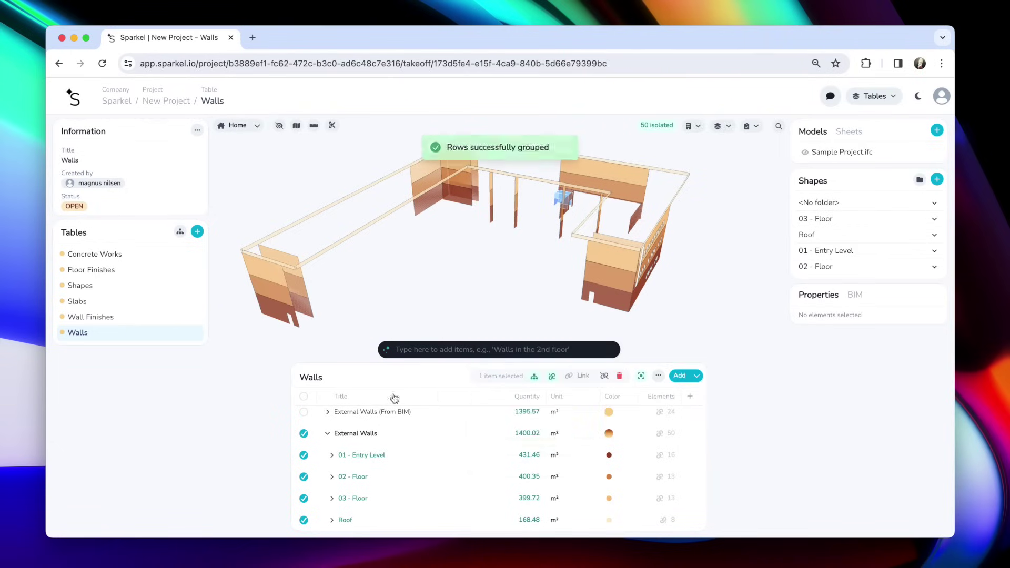
# Expand 01 - Entry Level to list Shapes 1, 10, 13 and 14, isolating Shape 10 in 3D.
pyautogui.click(331, 455)
pyautogui.scroll(-1, 368, 455)
pyautogui.click(388, 468)
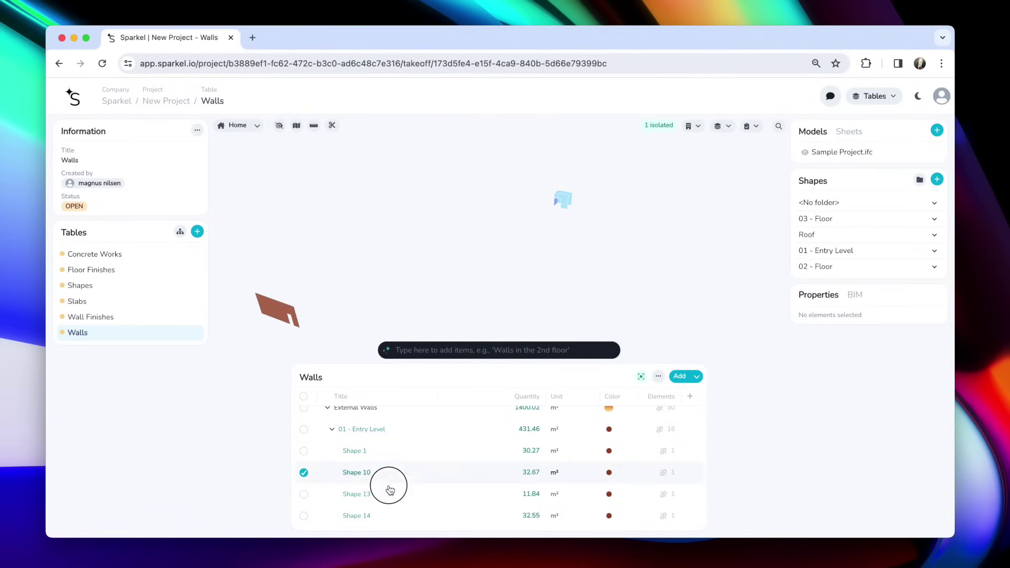